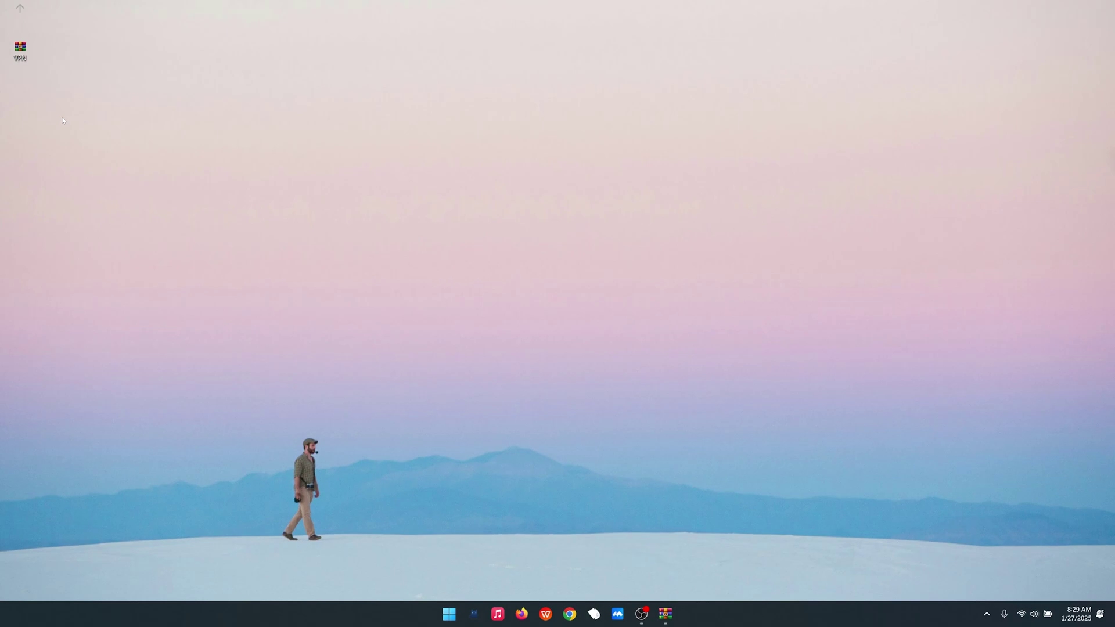
Step: Launch Clash for Windows.exe from the cfw-x64-en folder inside VPN.zip, dismissing WinRAR's license reminder
double_click(15, 45)
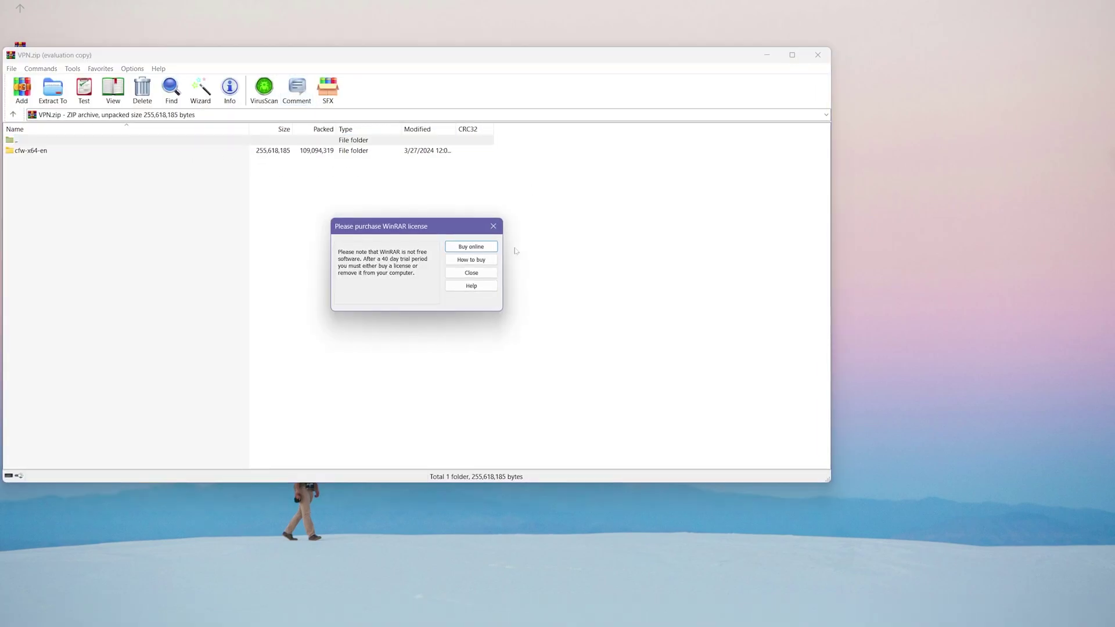
click(471, 259)
double_click(104, 150)
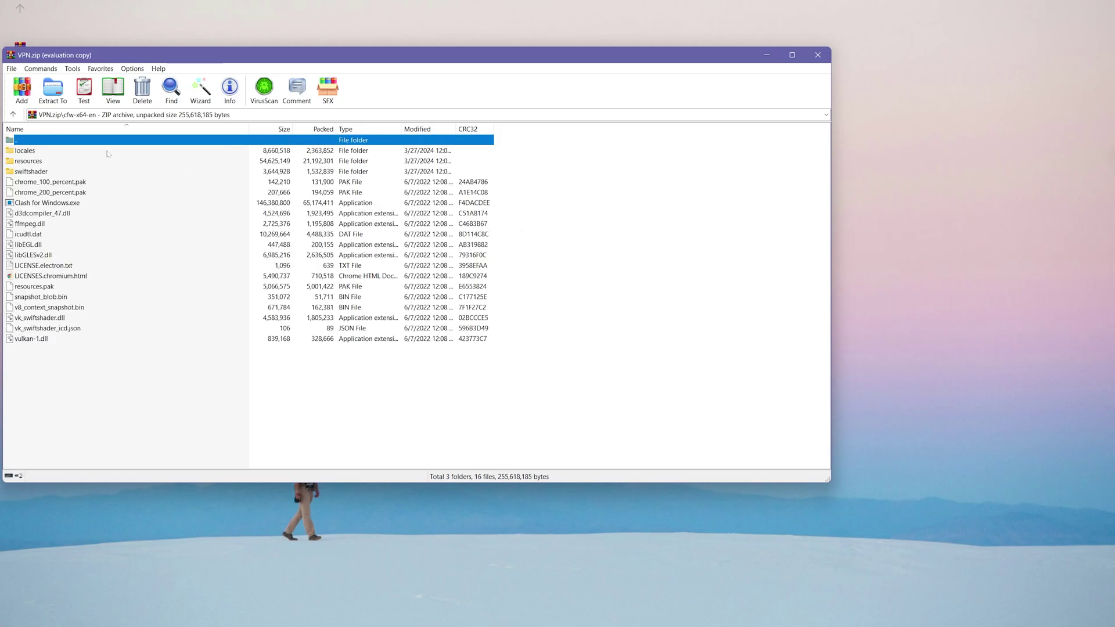
double_click(77, 204)
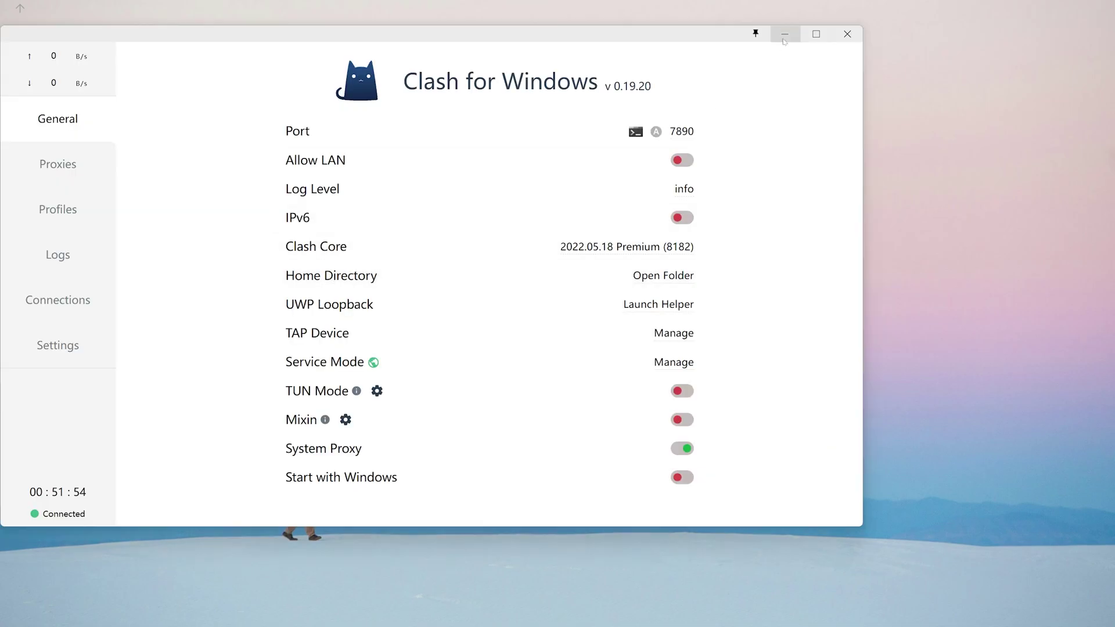
Step: Minimize the Clash and archive windows and start Firefox from the taskbar
click(784, 36)
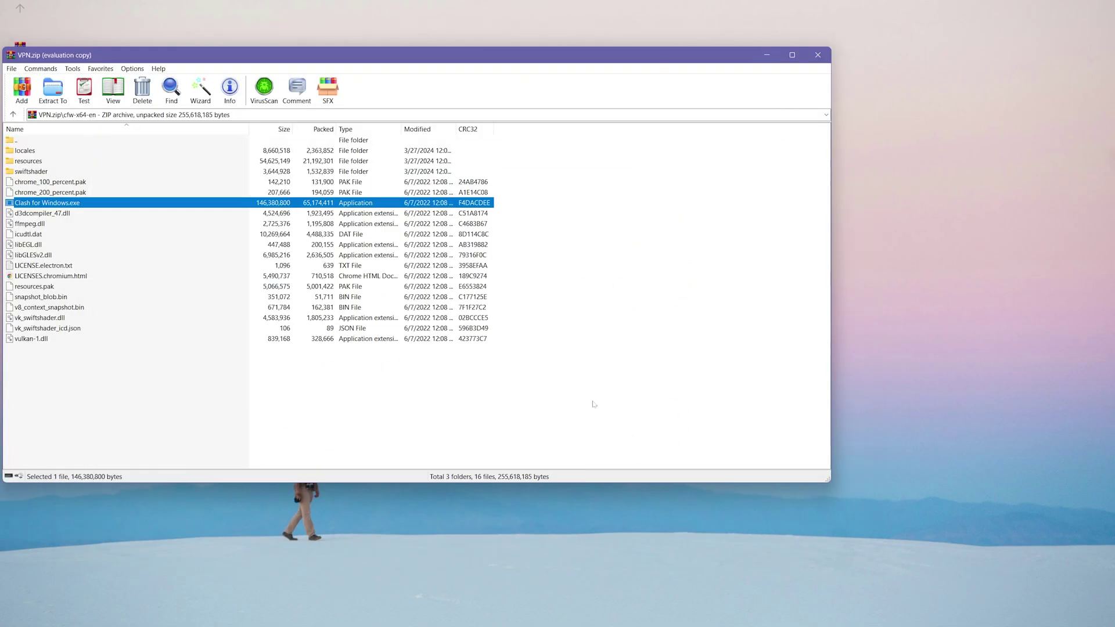
click(767, 55)
click(523, 616)
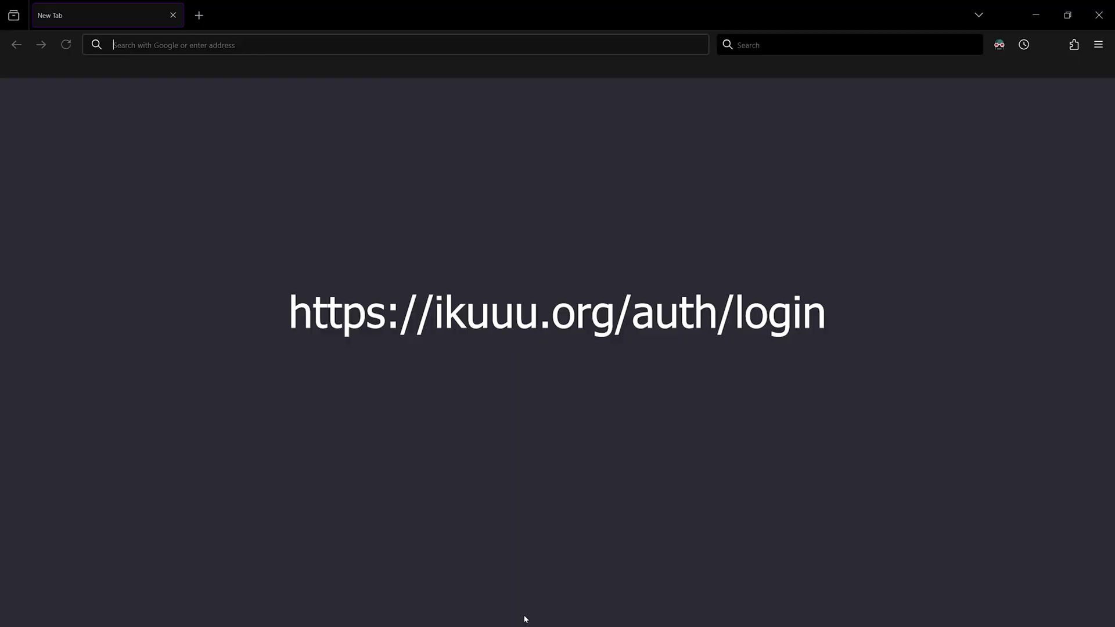
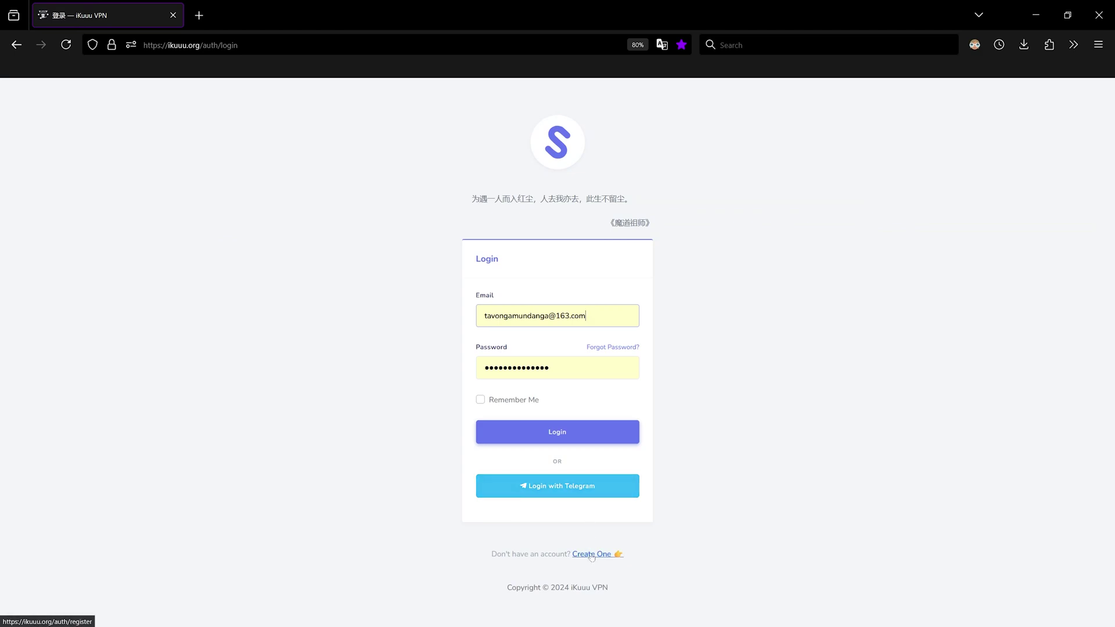
Step: Open the 'Create One' sign-up link in a new tab and switch to it
right_click(591, 556)
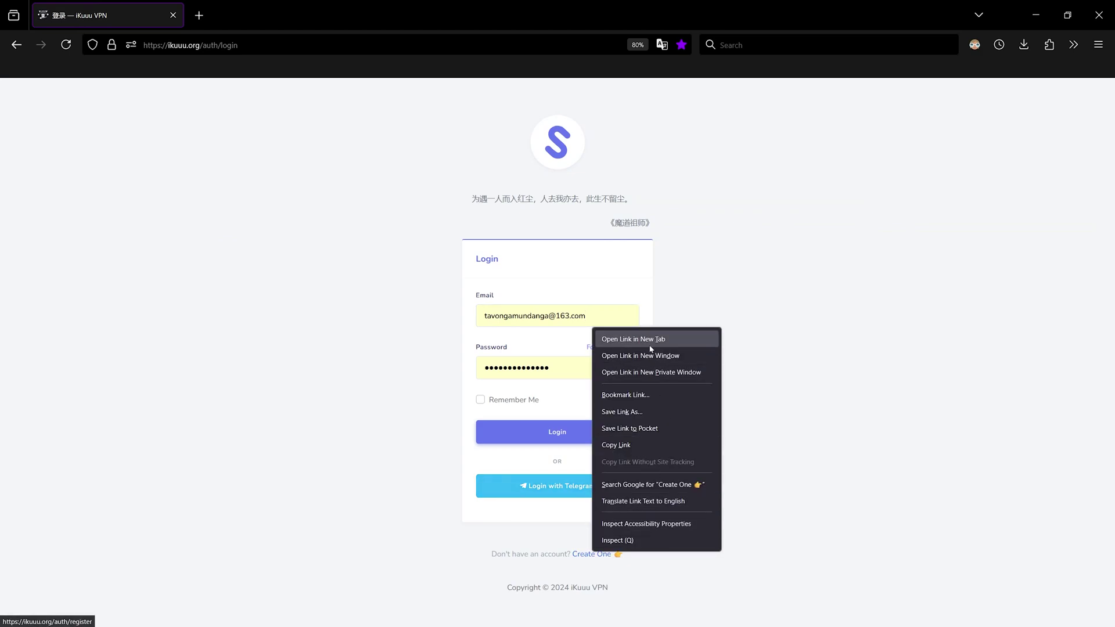
click(624, 337)
click(278, 17)
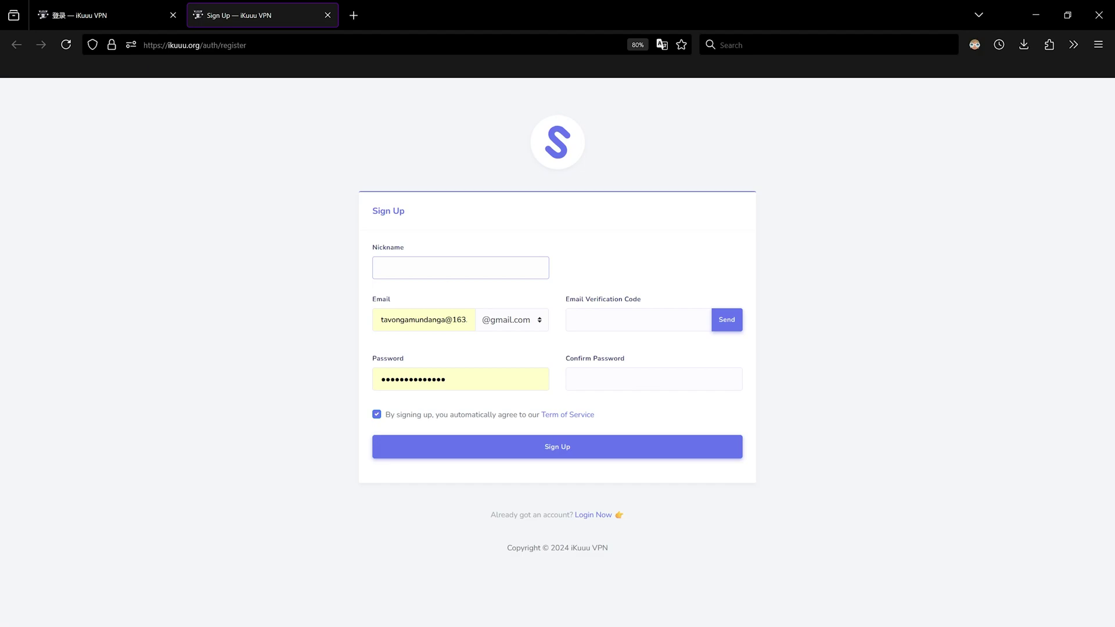
Step: Go through the sign-up email, verification code, password and password confirmation fields
click(446, 319)
click(575, 320)
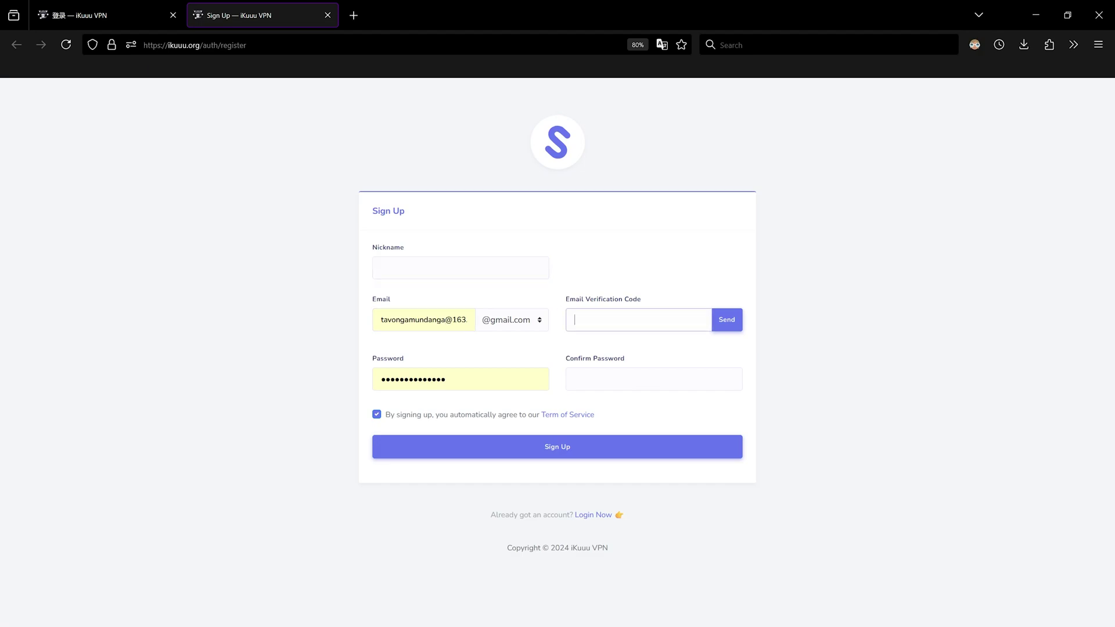
click(445, 379)
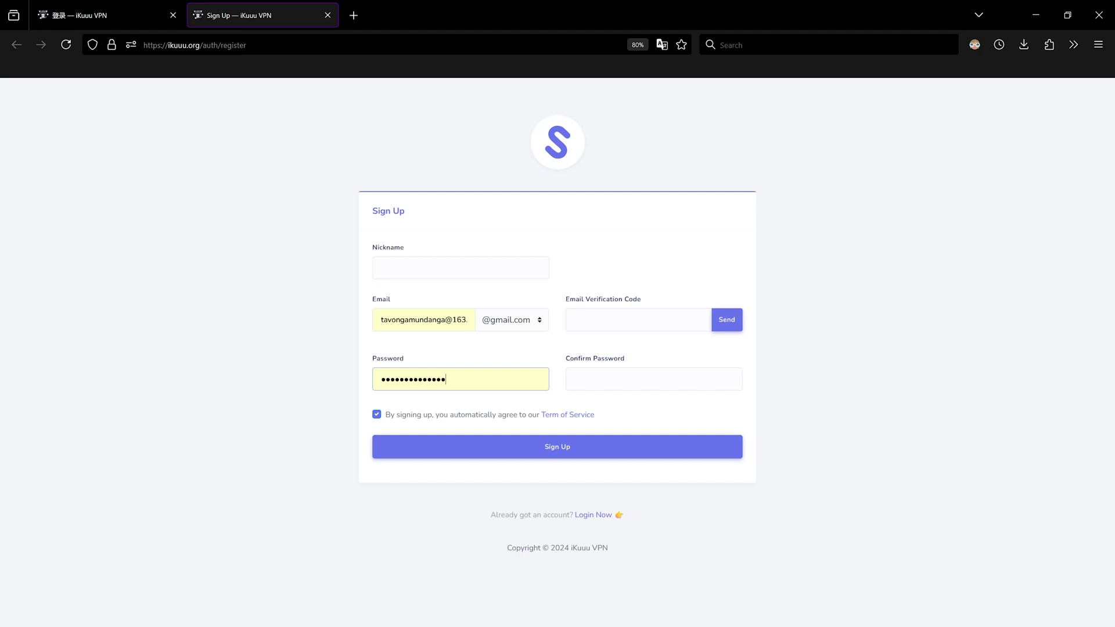
click(575, 379)
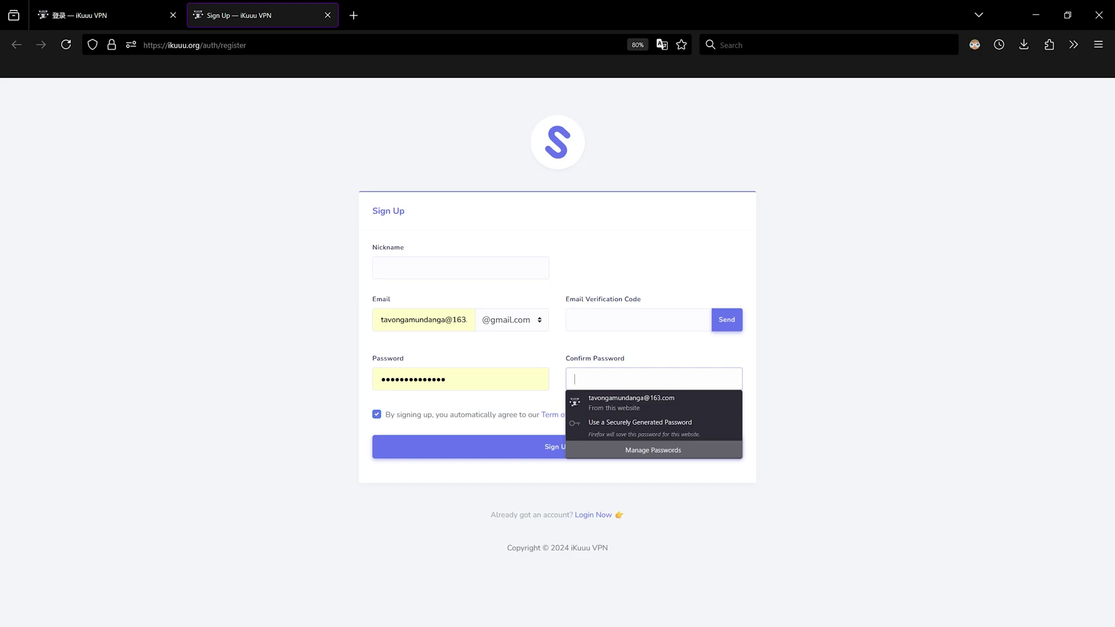
Step: Log in to the iKuuu account and view the Wallet's ¥15.00 balance and purchase history
click(131, 16)
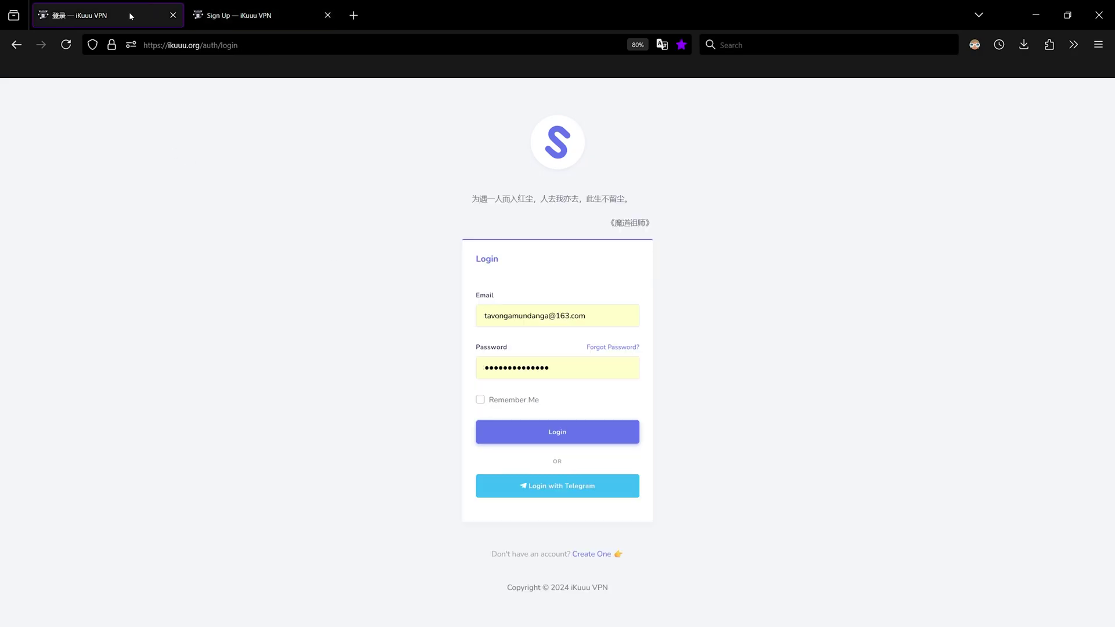
click(568, 426)
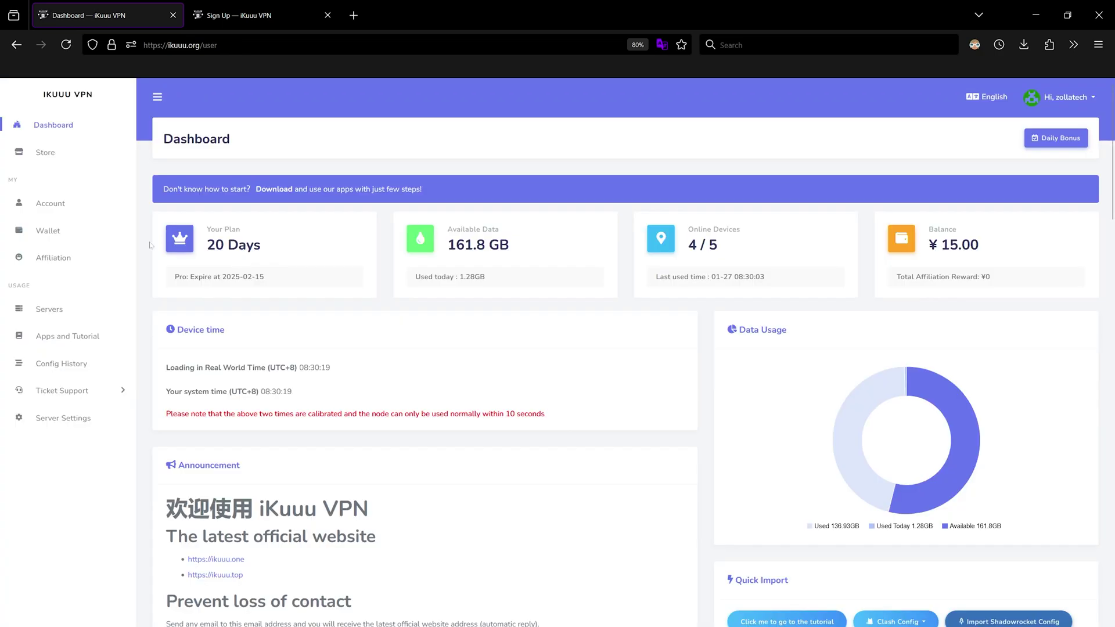
click(83, 233)
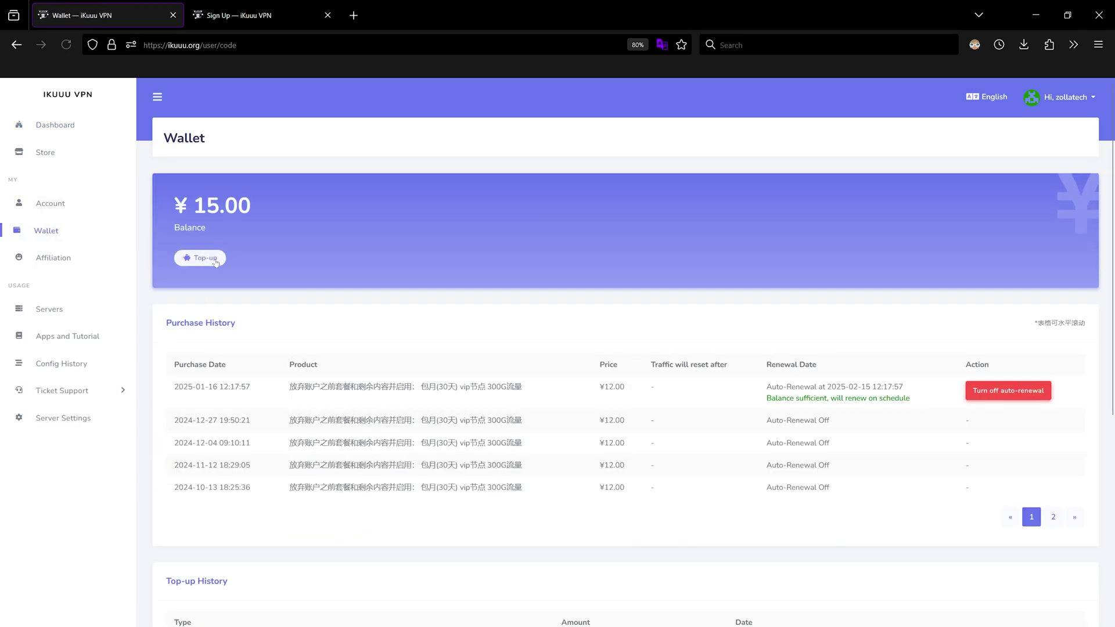
Step: Submit a ¥12 top-up via Alipay, then back out of the Alipay payment page
click(214, 262)
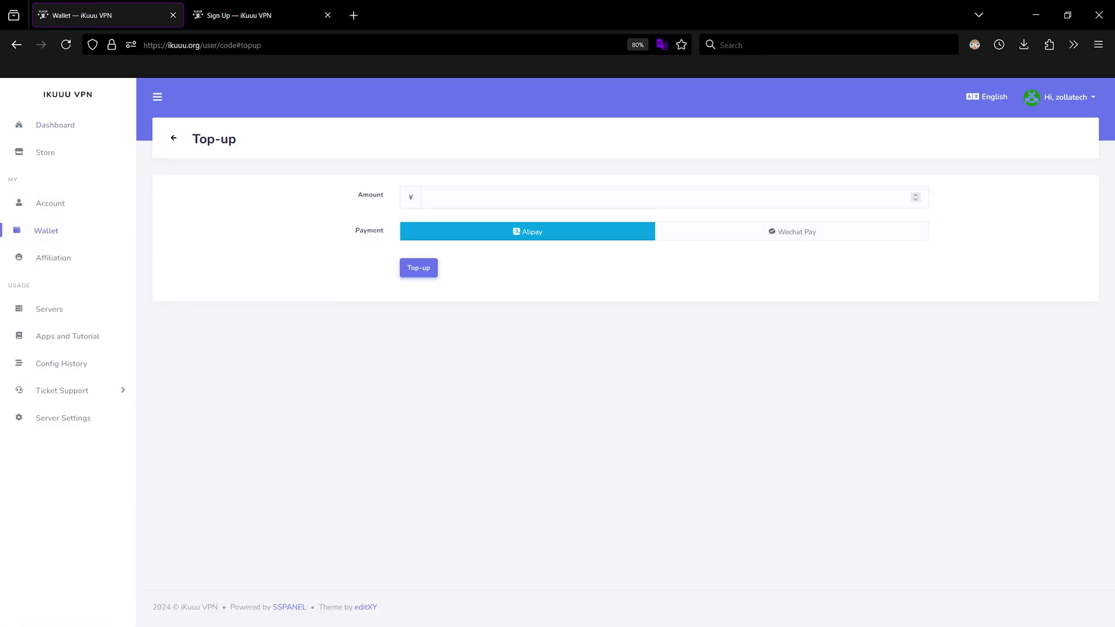
click(430, 197)
text(12)
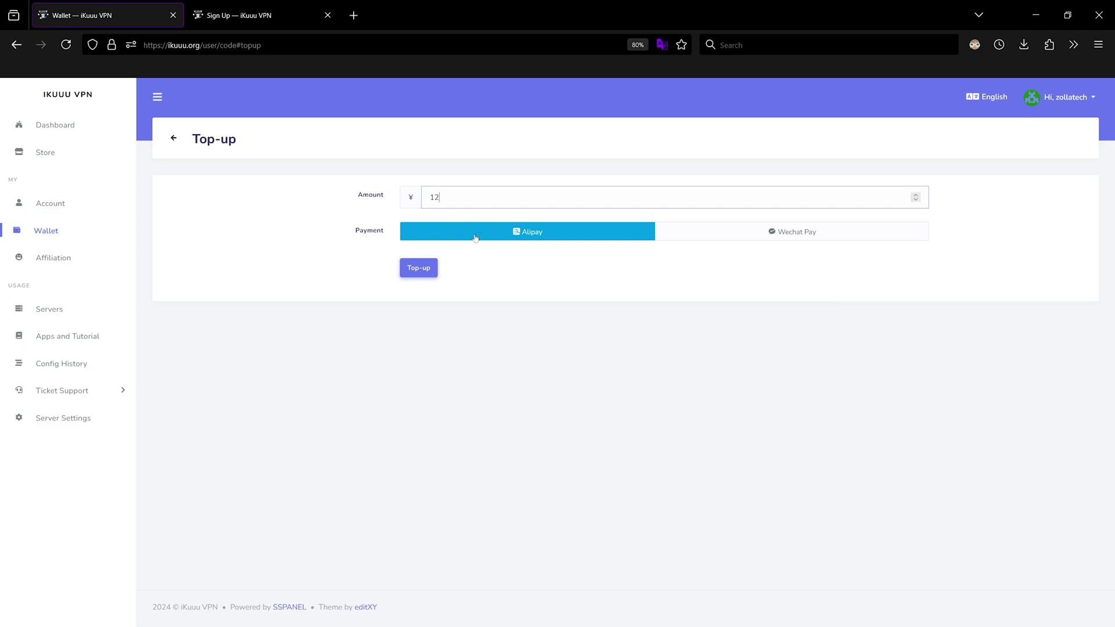
click(735, 239)
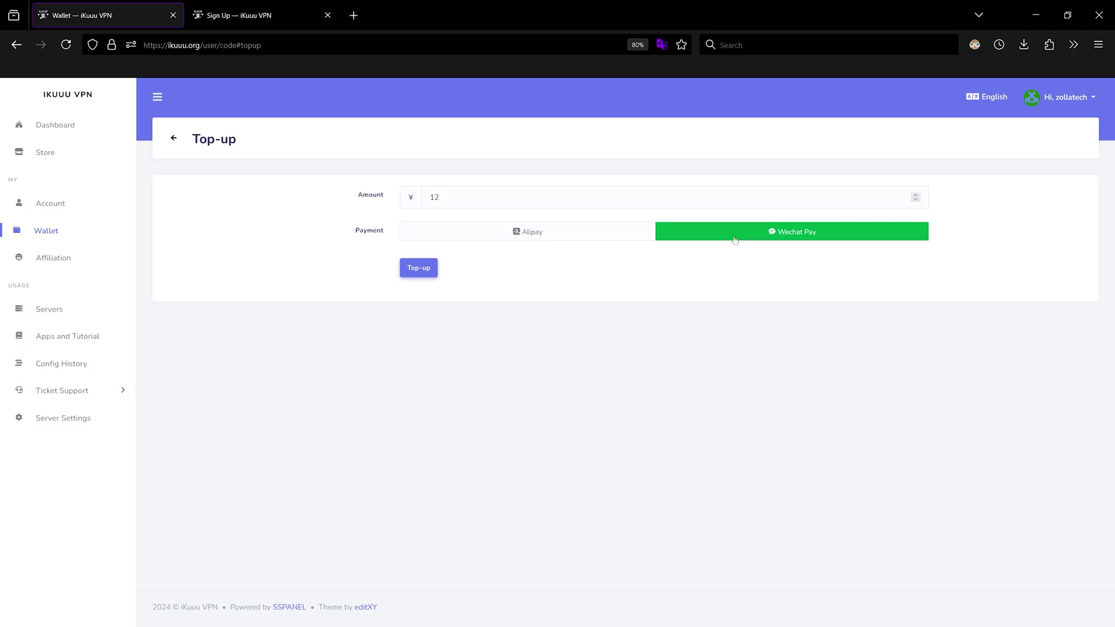
click(563, 239)
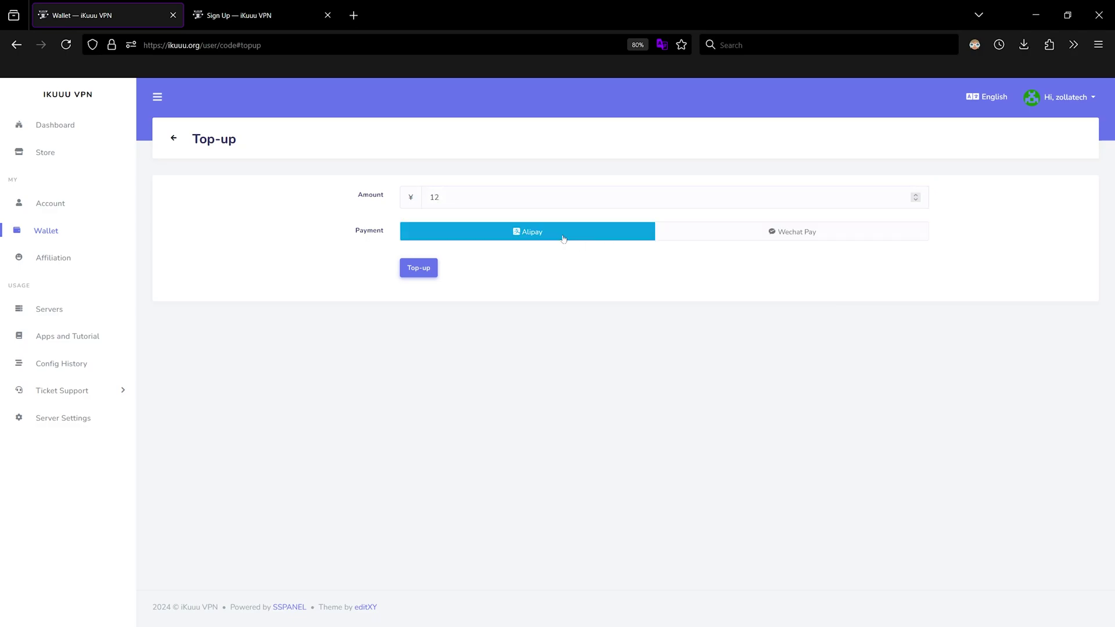
click(431, 267)
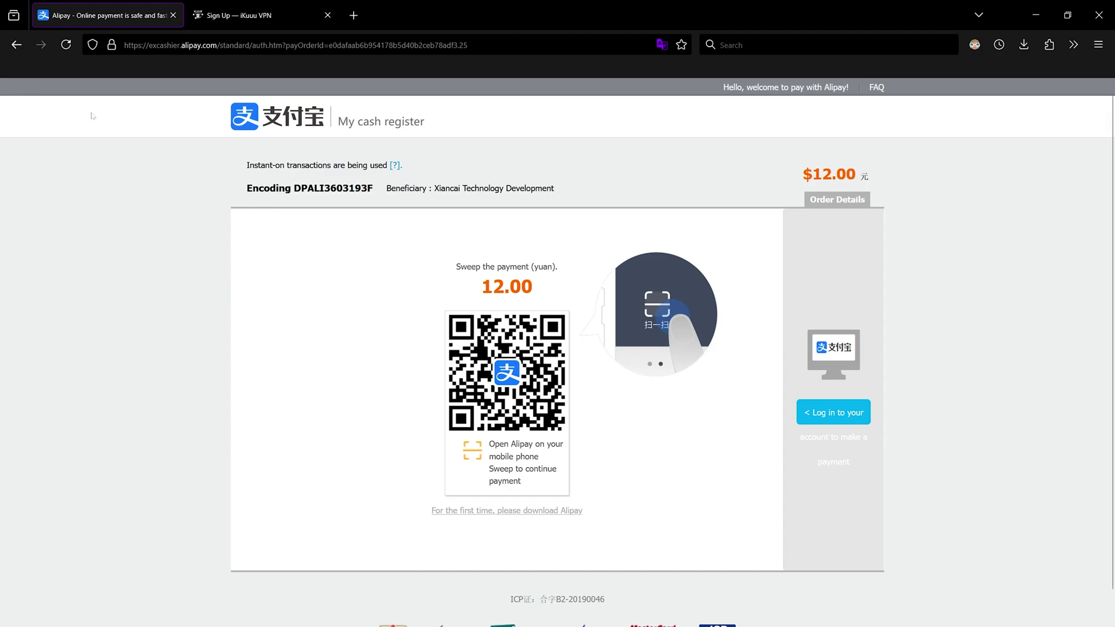
click(16, 44)
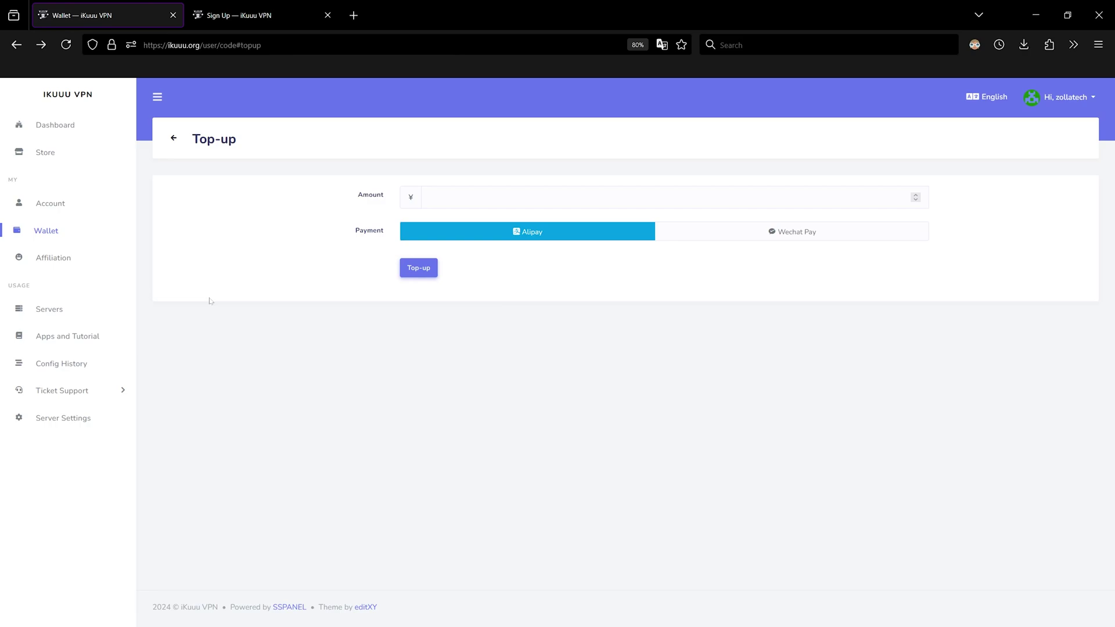
Step: Review the Store's 1 Month Pro plan priced ¥12.00, then return to the Dashboard
click(59, 159)
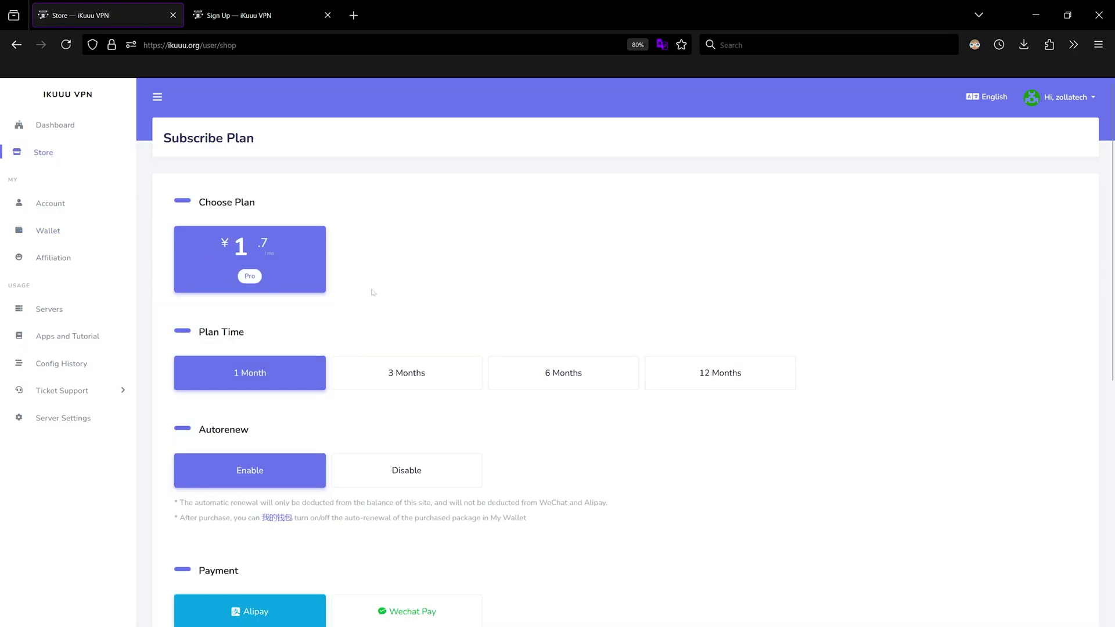
scroll(372, 292, down, 2)
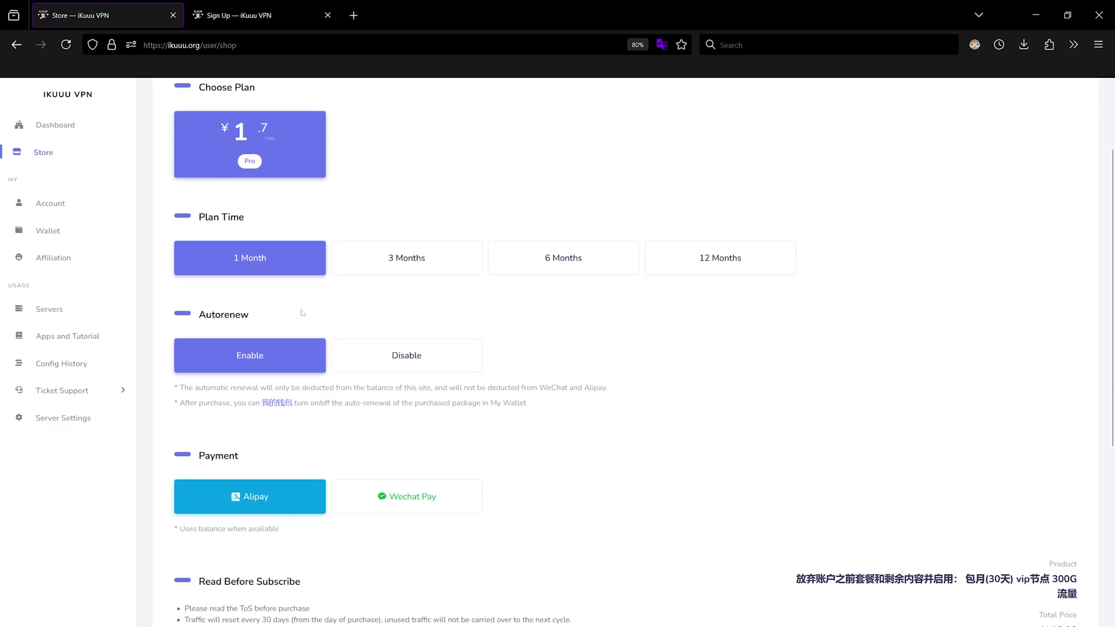
scroll(302, 313, down, 3)
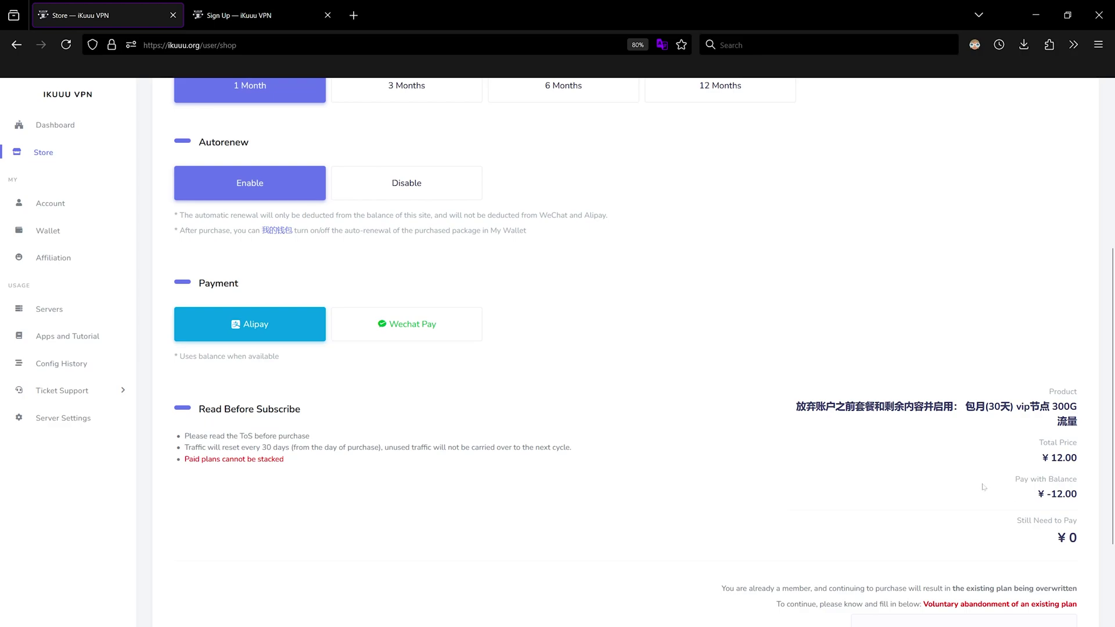
scroll(984, 486, down, 3)
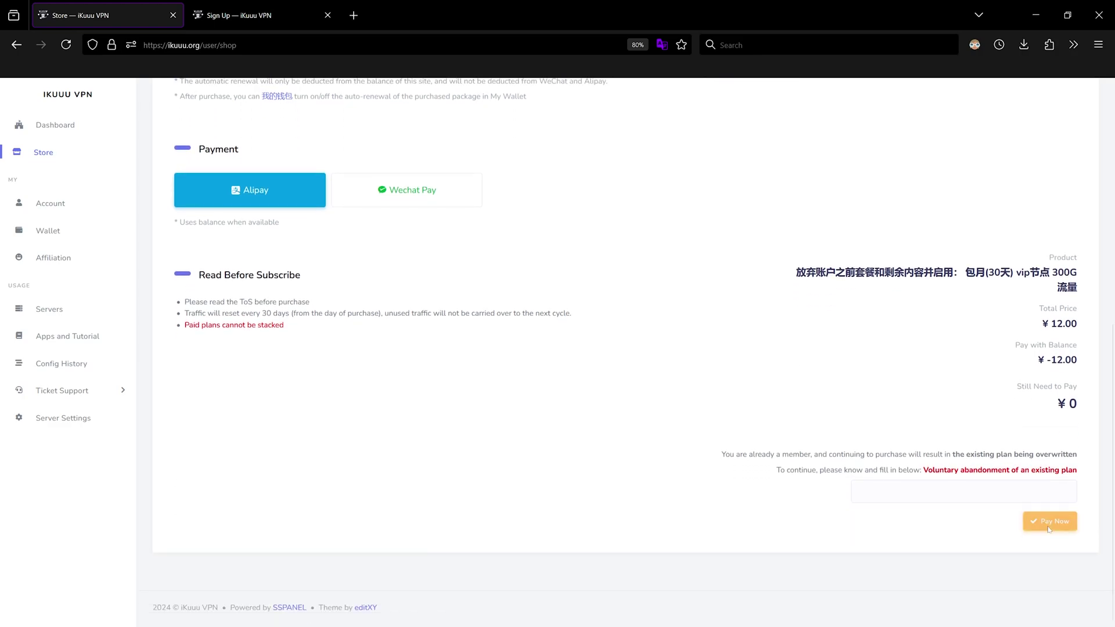
click(61, 126)
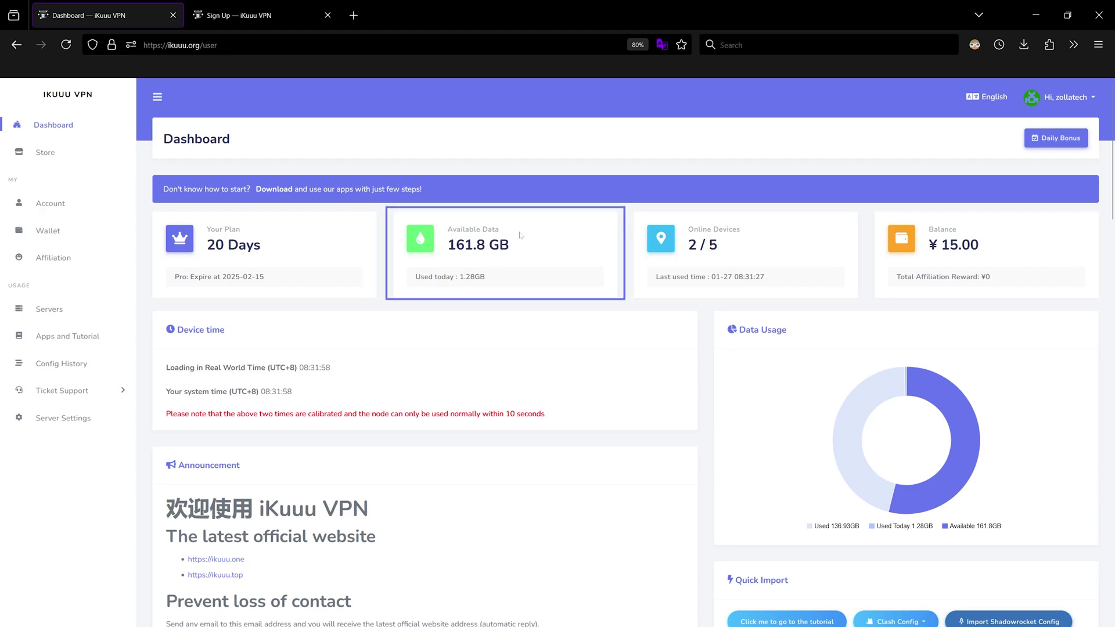
Step: Show the Quick Import panel's Clash Config choices on the Dashboard
scroll(941, 441, down, 5)
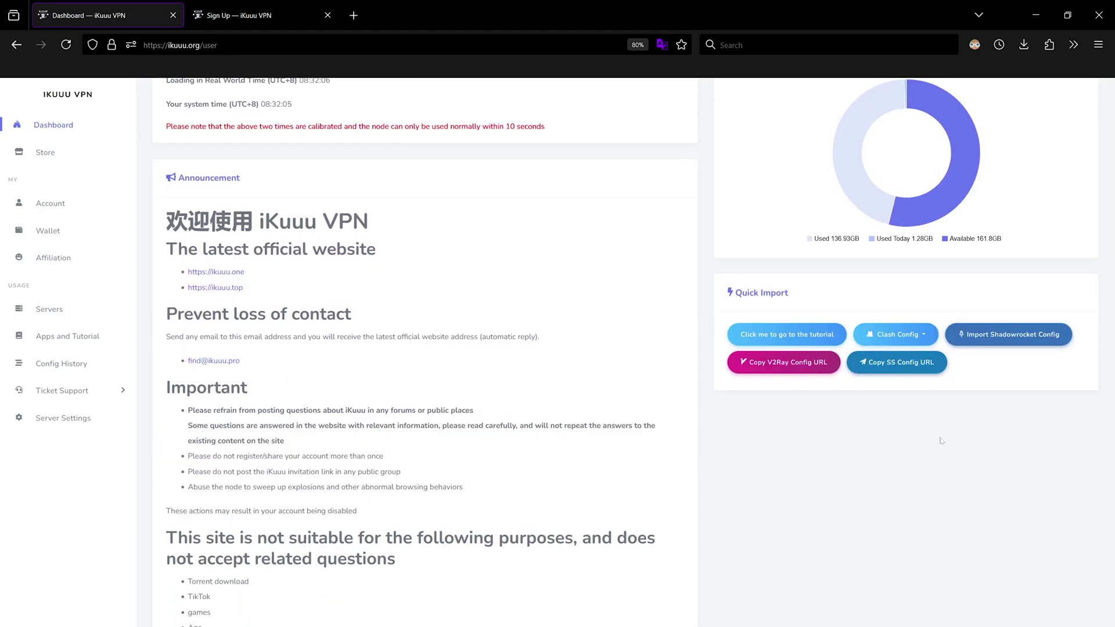
scroll(941, 441, up, 1)
click(906, 393)
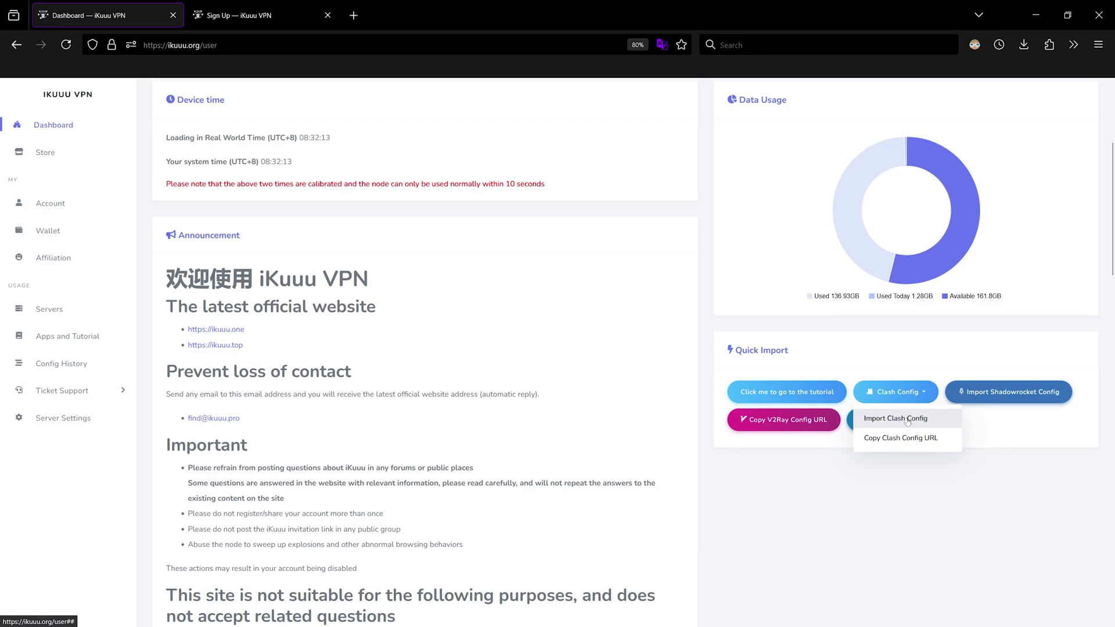
Step: Import the Clash config into Clash for Windows, allowing it through the firewall, and check Profiles
click(908, 420)
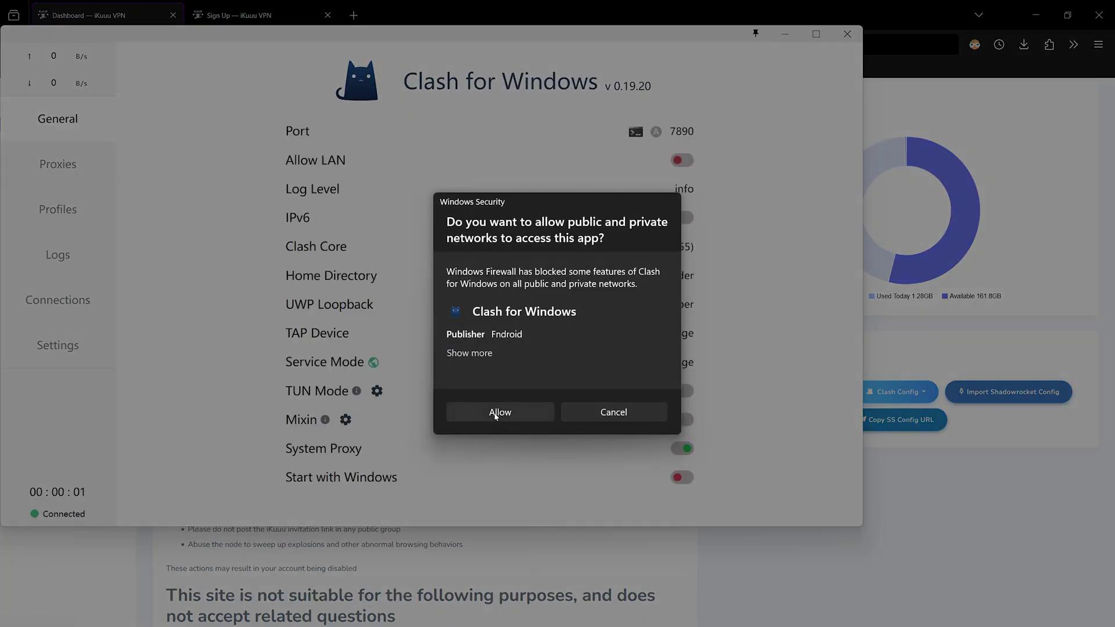
click(496, 413)
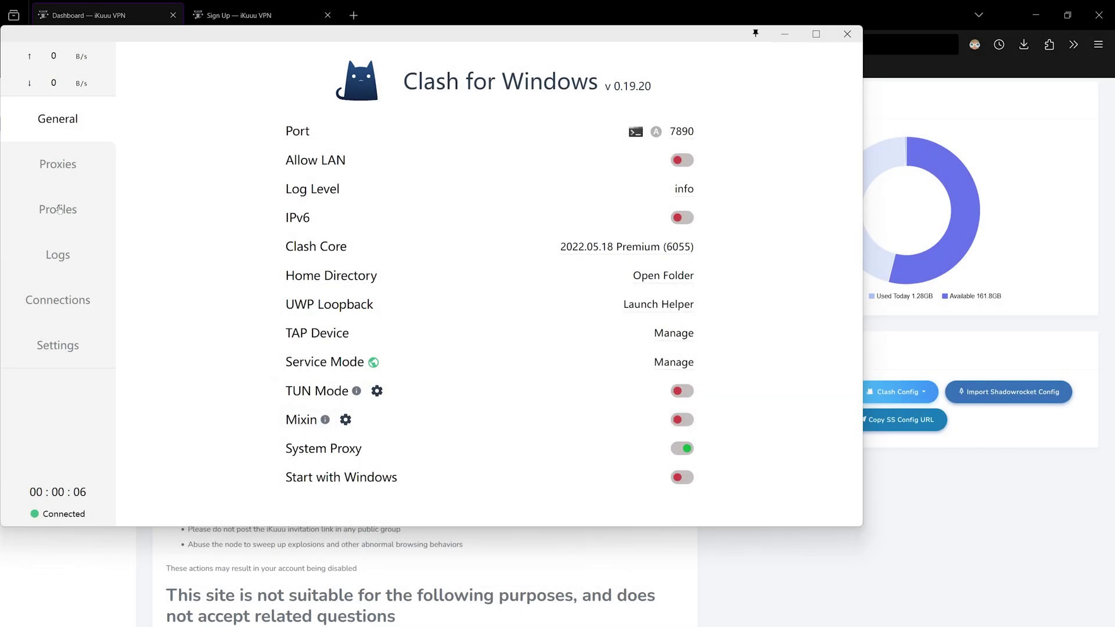
click(56, 208)
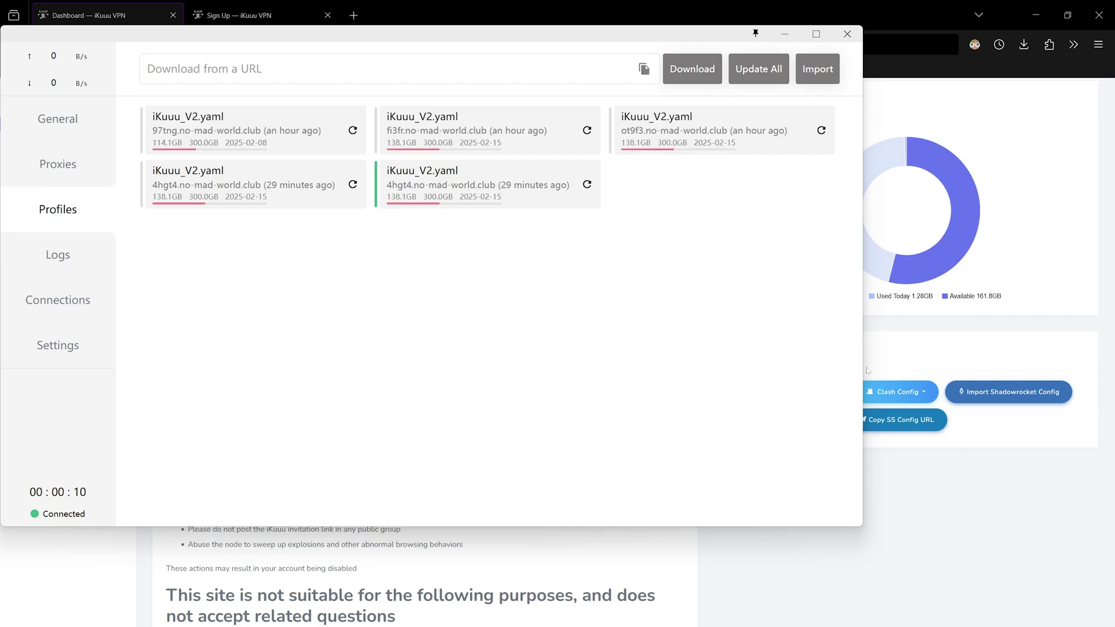
click(929, 393)
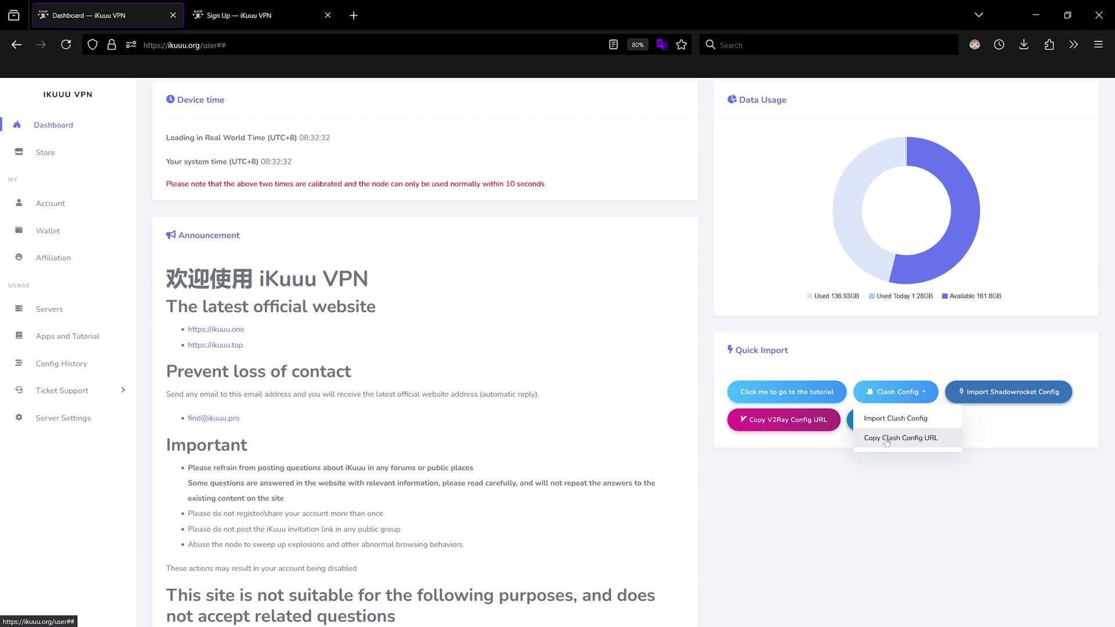
Step: Copy the Clash Config URL and download it in Clash as a new iKuuu_V2.yaml profile
click(887, 440)
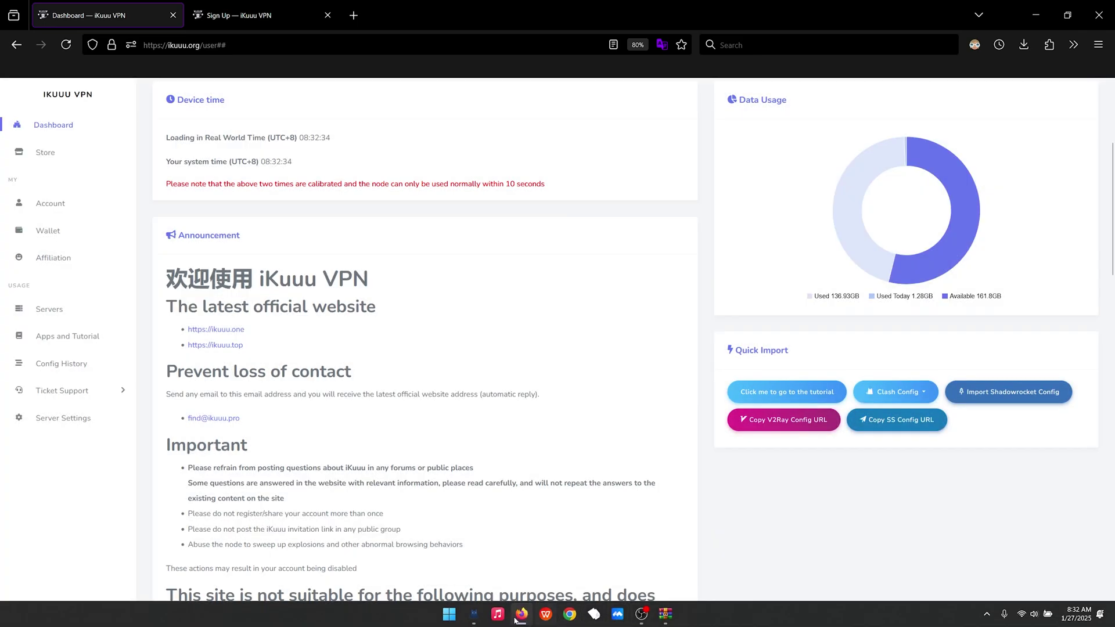
click(474, 613)
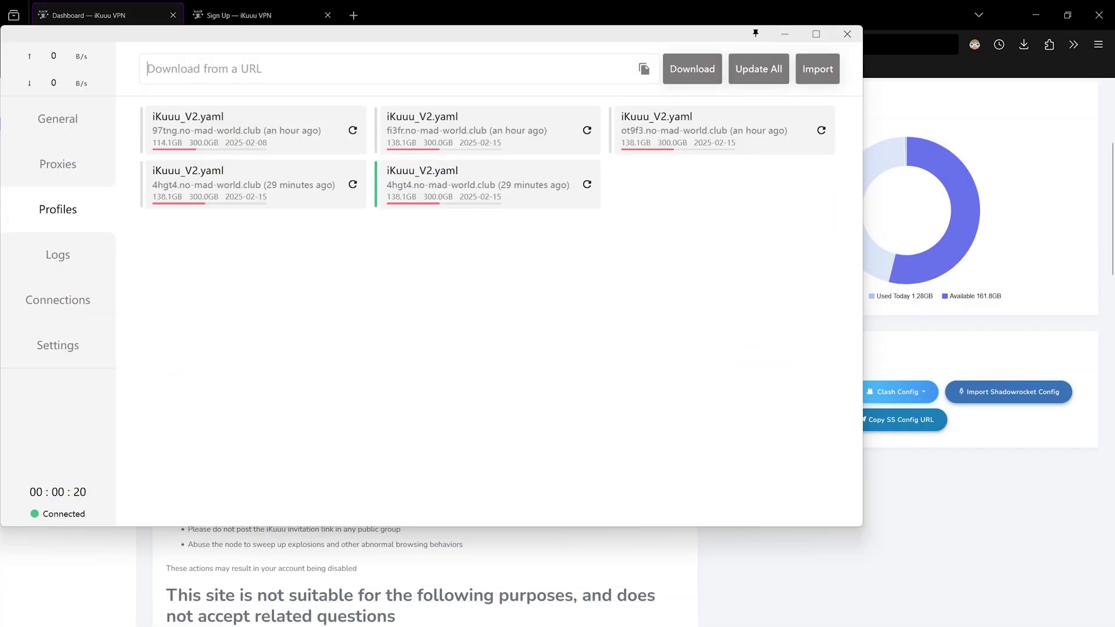
text(https://21w0x.no-mad-world.club/link/tMe5PT0V3UmhoCFd?clash=3&extend=1)
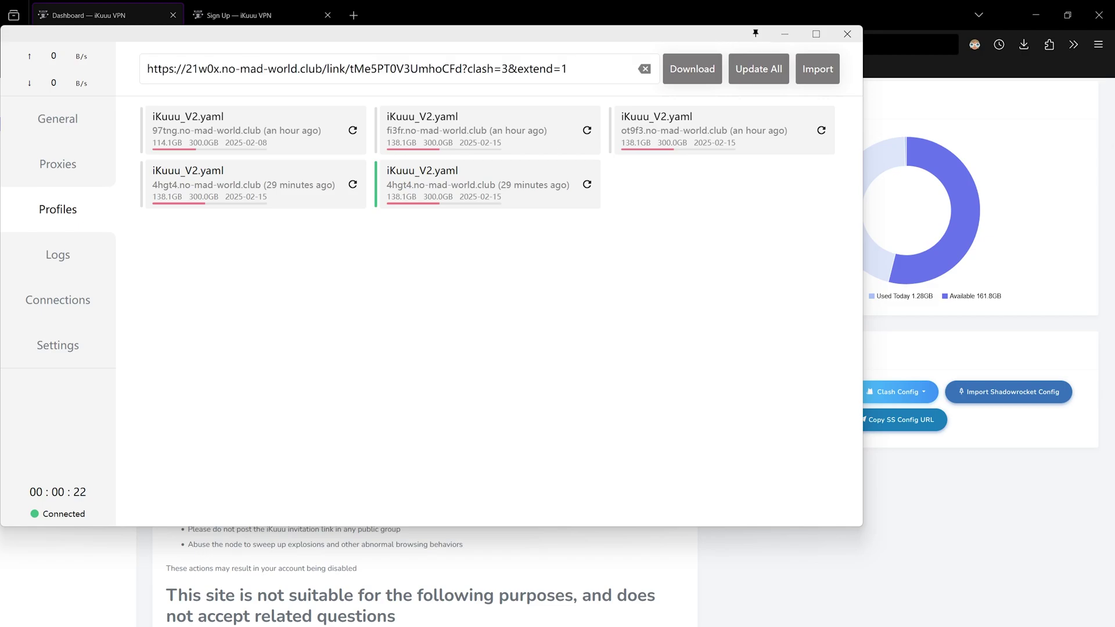
click(682, 75)
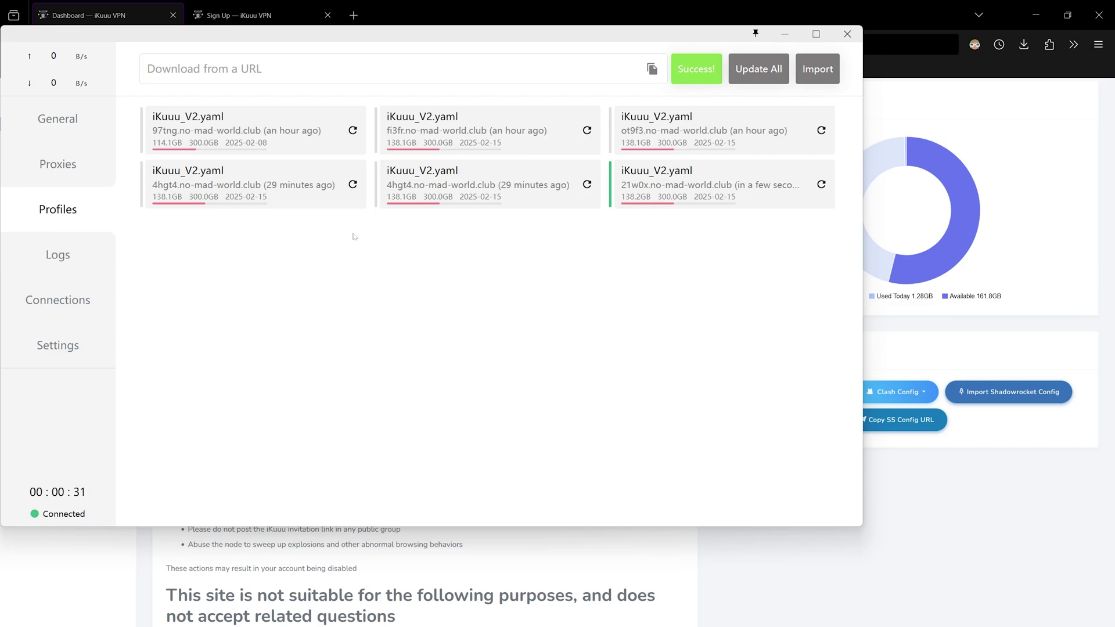
click(60, 120)
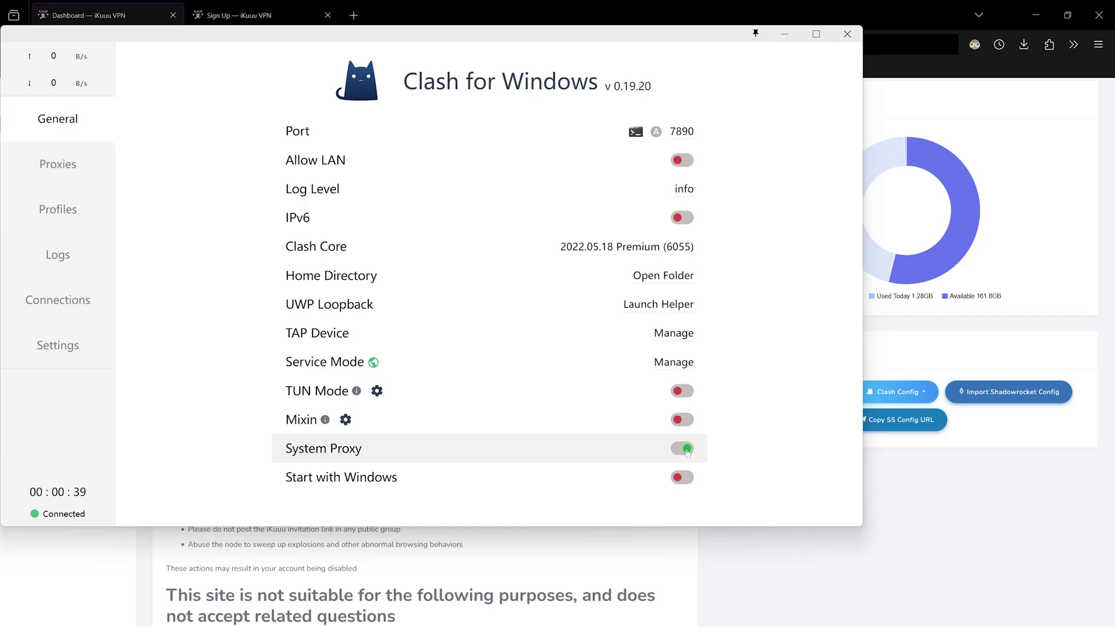
Step: Switch Clash's proxy mode to Global from the tray icon menu
click(58, 164)
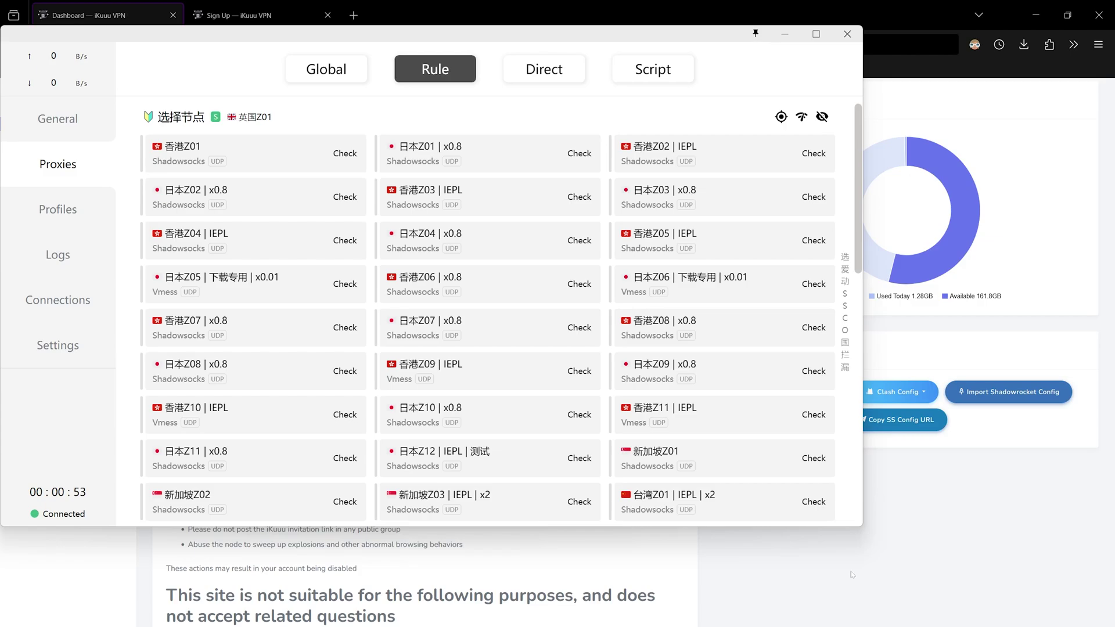
mouse_move(988, 625)
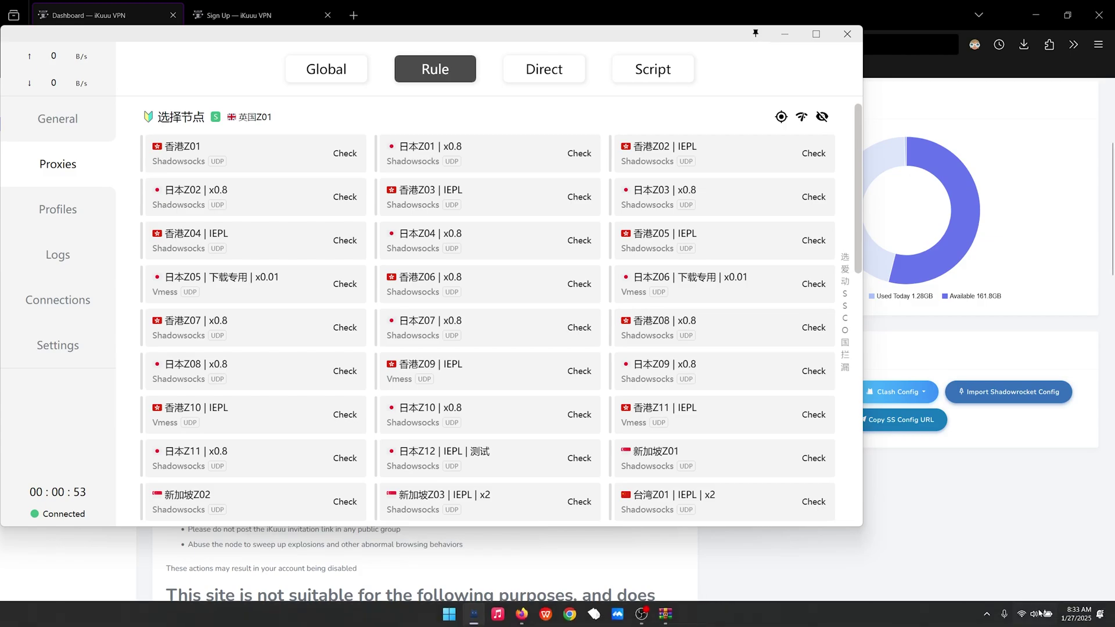
click(989, 617)
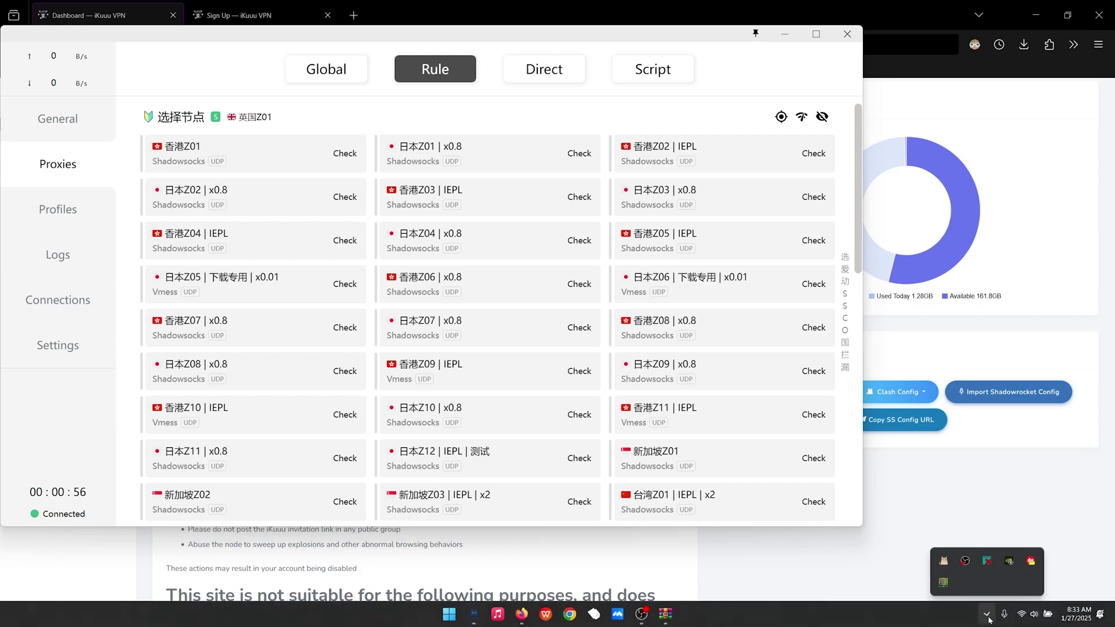
right_click(945, 561)
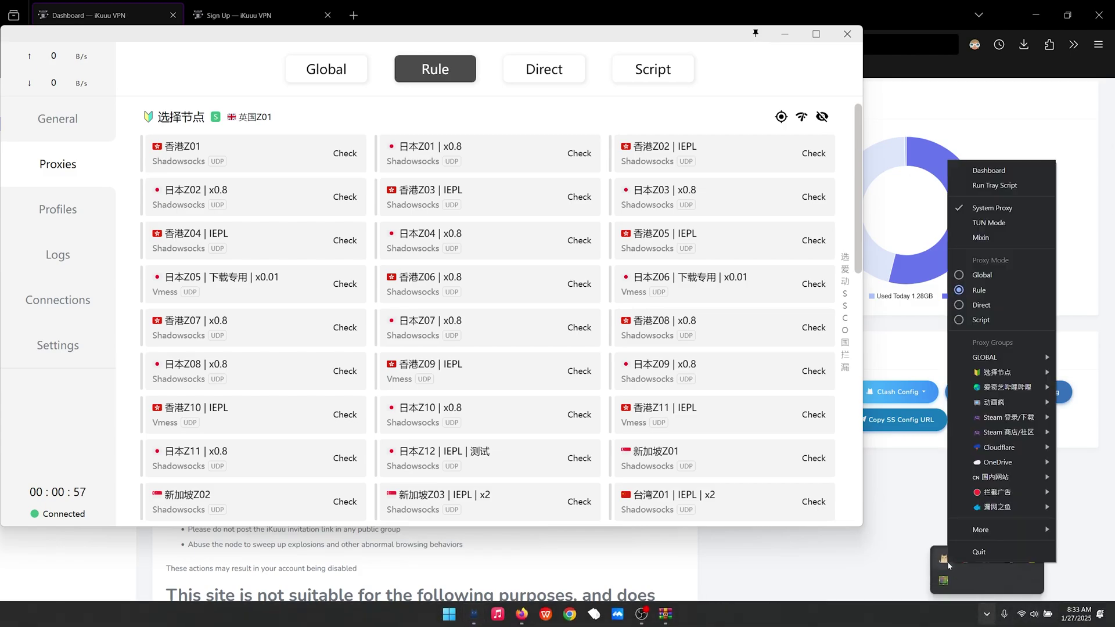
click(969, 276)
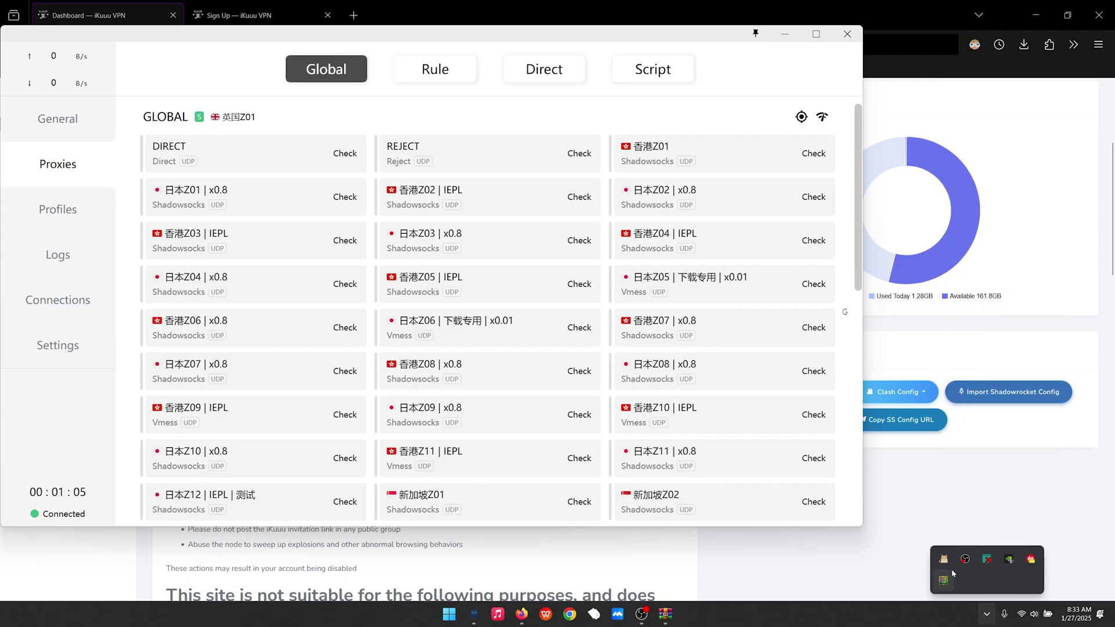
right_click(944, 560)
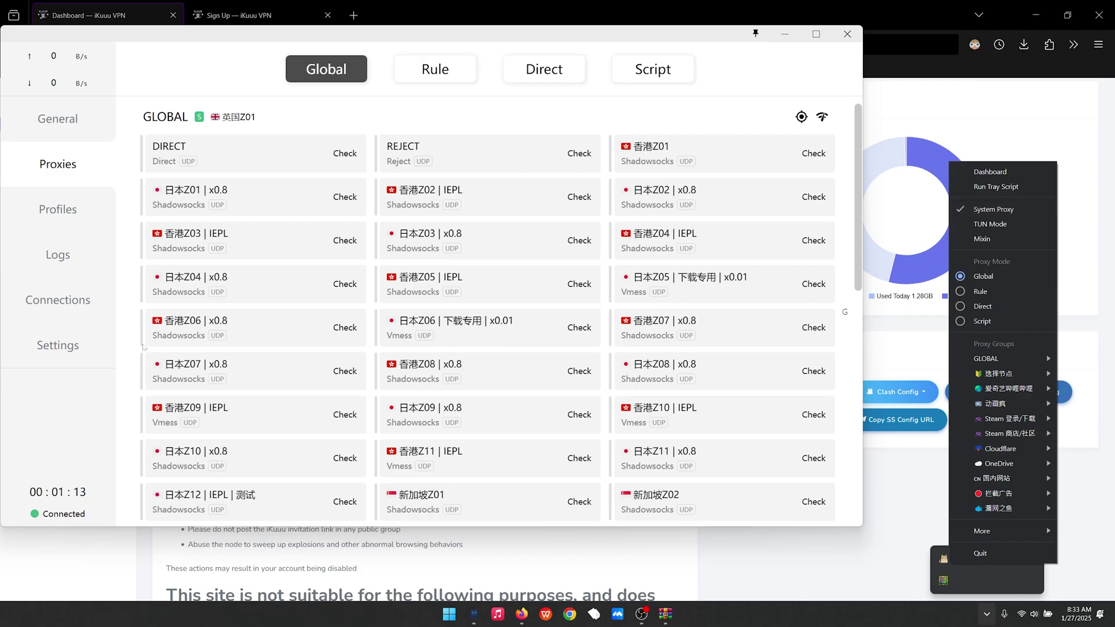
click(360, 349)
Step: Select 美国Z02 as the proxy node
scroll(549, 301, down, 1)
scroll(548, 300, down, 3)
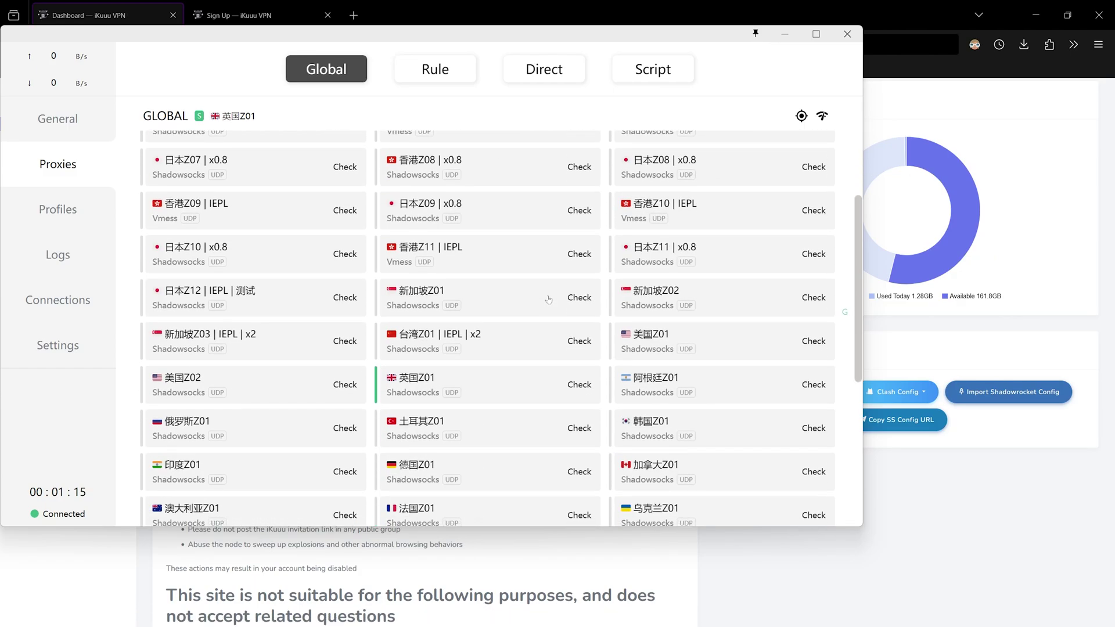
click(284, 388)
Step: With System Proxy switched on, load youtube.com in a new Firefox tab
click(86, 131)
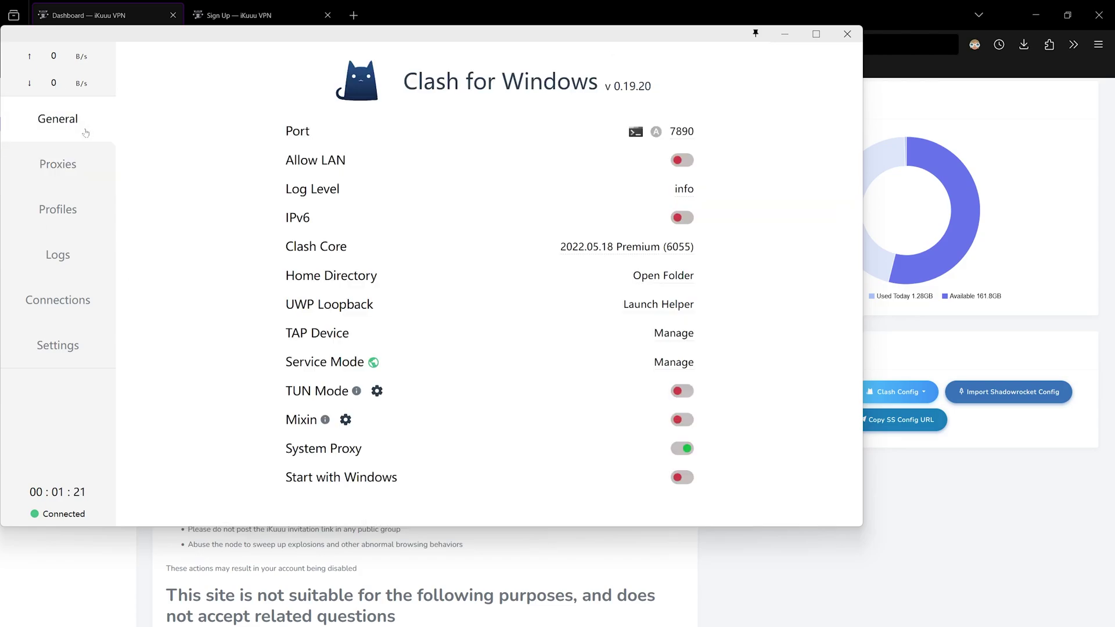
click(686, 448)
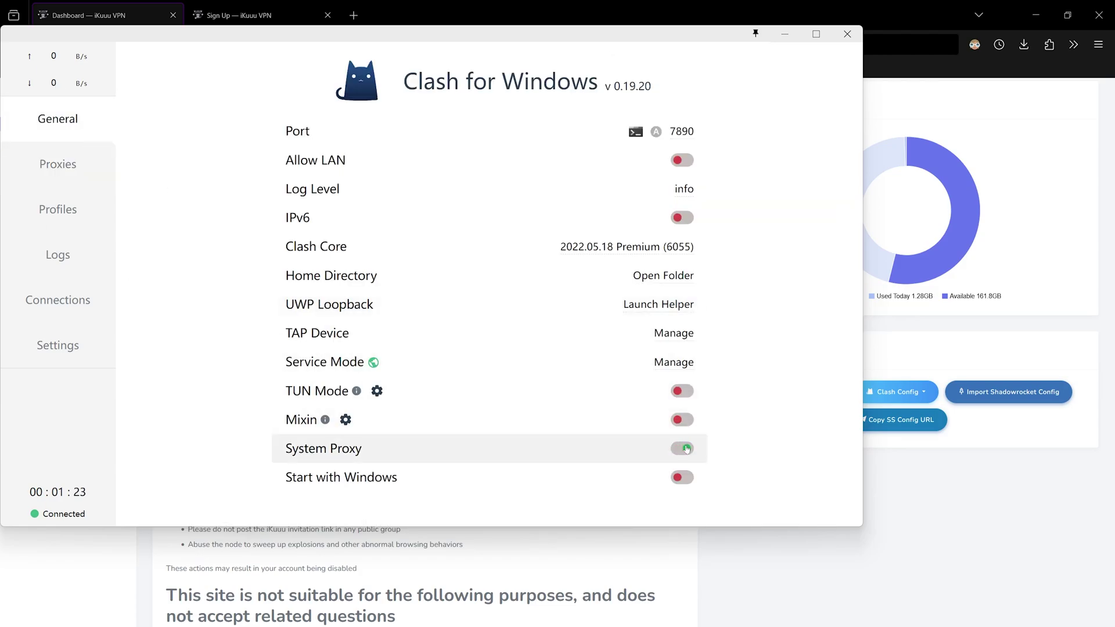
click(355, 15)
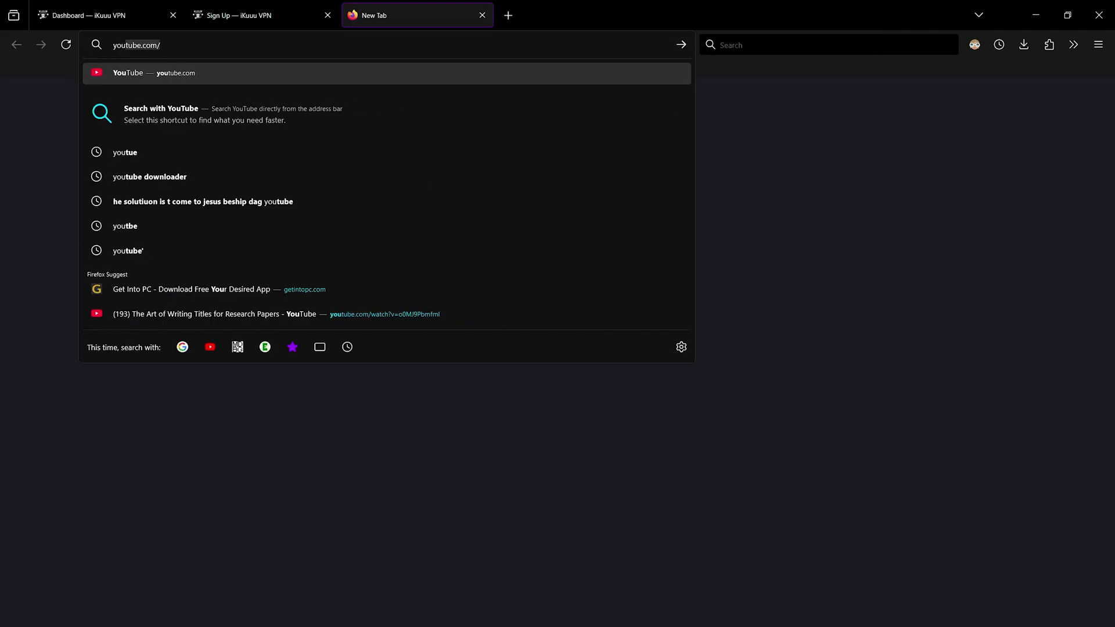
key(Return)
key(alt+Tab)
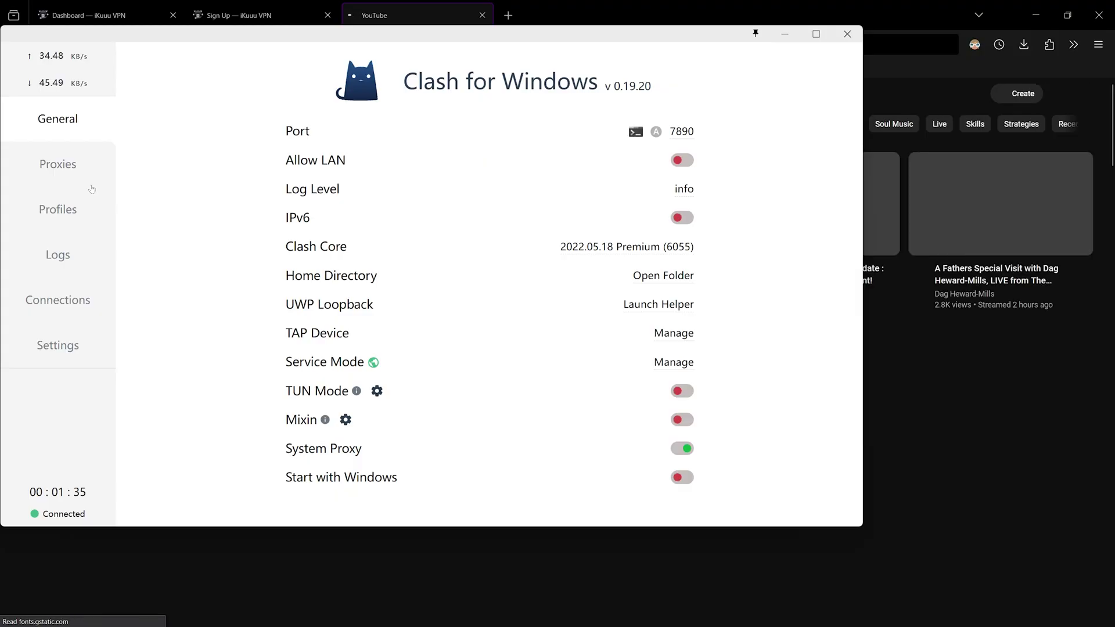